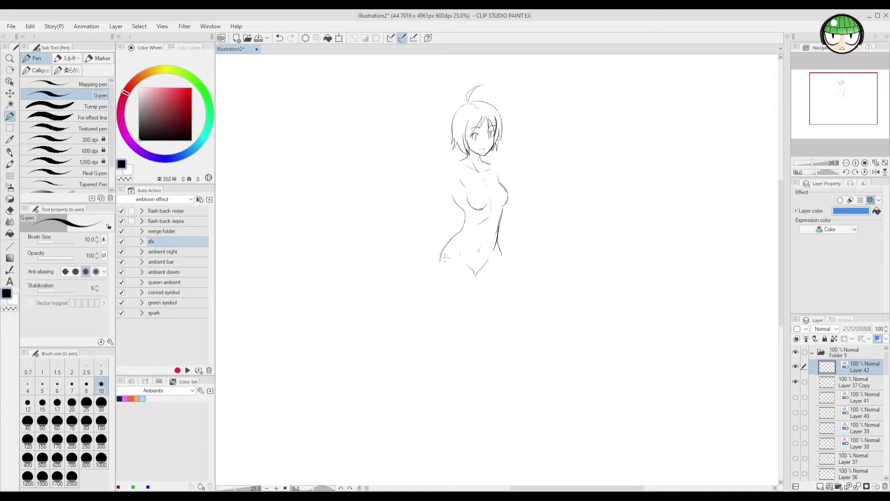
- Sketch circles for both hips and a guide for the supporting leg, with knee and ankle joints and a simple foot
mouse_move(444, 258)
mouse_down()
mouse_move(457, 282)
mouse_move(469, 264)
mouse_move(495, 276)
mouse_up()
drag(458, 287, 490, 432)
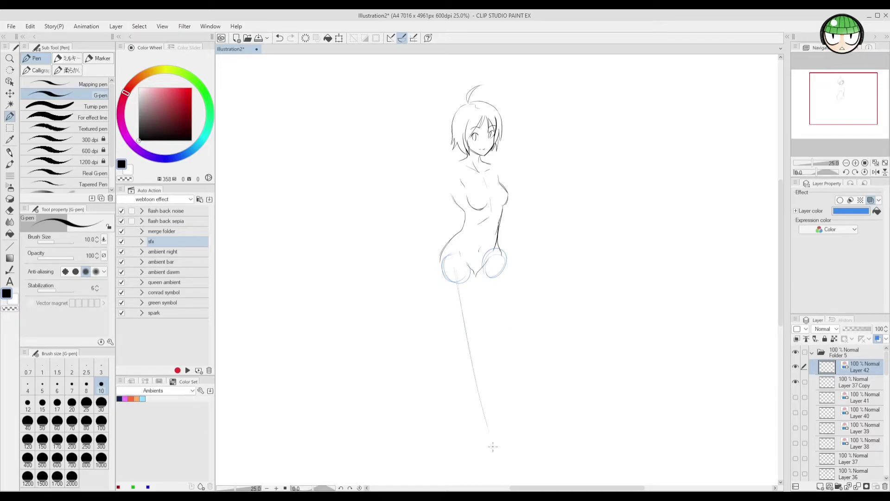
mouse_move(467, 360)
mouse_down()
mouse_move(468, 376)
mouse_move(480, 371)
mouse_move(492, 459)
mouse_move(525, 446)
mouse_move(507, 458)
mouse_up()
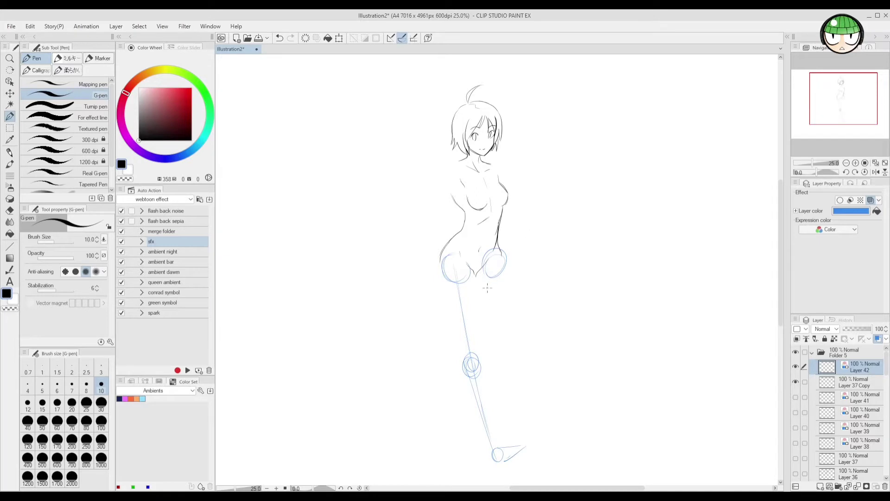
- Sketch the second leg's guide from the hip to a bent knee, with the shin and foot kicked up behind the figure
mouse_move(467, 340)
mouse_down()
mouse_move(489, 291)
mouse_move(468, 339)
mouse_up()
mouse_move(460, 335)
mouse_down()
mouse_move(455, 344)
mouse_move(460, 335)
mouse_move(417, 320)
mouse_up()
mouse_move(459, 338)
mouse_down()
mouse_move(410, 322)
mouse_move(404, 310)
mouse_move(387, 336)
mouse_up()
drag(389, 335, 417, 324)
mouse_move(412, 326)
mouse_down()
mouse_move(390, 332)
mouse_move(406, 310)
mouse_move(387, 331)
mouse_up()
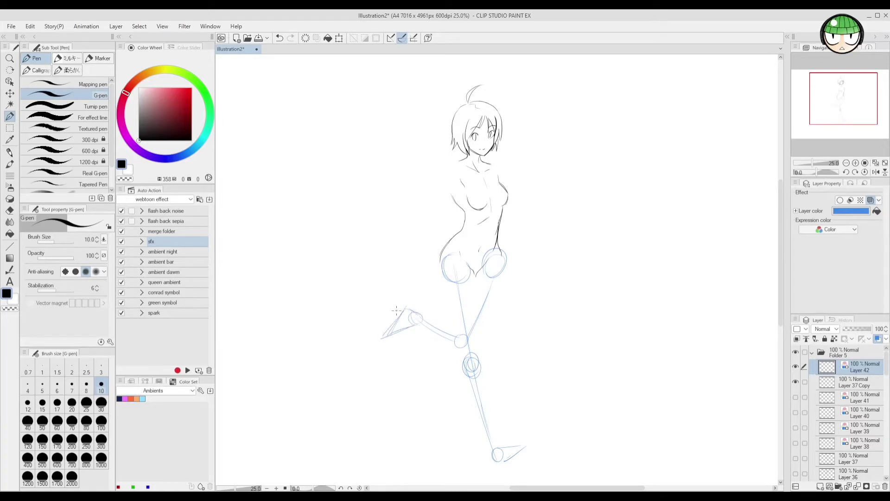
- Outline the thighs, calves and feet around the guides of the supporting leg and the kicked-back leg
drag(440, 252, 460, 347)
mouse_move(475, 277)
mouse_down()
mouse_move(483, 354)
mouse_move(478, 371)
mouse_move(462, 367)
mouse_move(465, 396)
mouse_move(493, 448)
mouse_up()
mouse_move(480, 371)
mouse_down()
mouse_move(489, 428)
mouse_move(487, 403)
mouse_move(503, 446)
mouse_move(528, 441)
mouse_move(502, 463)
mouse_move(488, 445)
mouse_move(494, 468)
mouse_move(531, 438)
mouse_up()
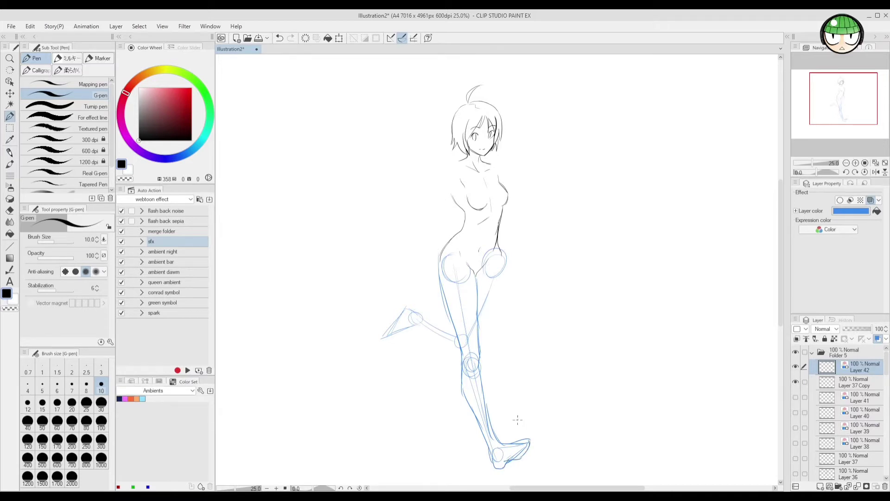
mouse_move(503, 257)
mouse_down()
mouse_move(501, 283)
mouse_move(474, 332)
mouse_move(480, 305)
mouse_move(466, 345)
mouse_move(414, 319)
mouse_move(451, 317)
mouse_move(408, 306)
mouse_move(390, 337)
mouse_move(416, 326)
mouse_up()
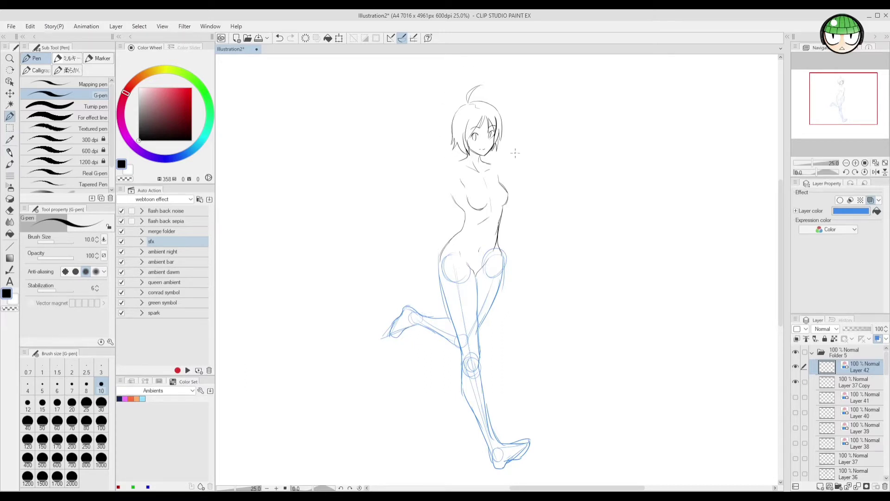
- Sketch both shoulder circles and the far arm sharply bent at the elbow, with its fist raised beside the chin
mouse_move(504, 158)
mouse_down()
mouse_move(523, 161)
mouse_move(511, 149)
mouse_move(502, 162)
mouse_move(526, 166)
mouse_move(494, 170)
mouse_move(500, 178)
mouse_move(499, 179)
mouse_up()
mouse_move(448, 161)
mouse_down()
mouse_move(441, 176)
mouse_move(440, 164)
mouse_up()
drag(522, 190, 540, 225)
mouse_move(526, 162)
mouse_down()
mouse_move(537, 214)
mouse_move(518, 166)
mouse_move(523, 211)
mouse_move(534, 212)
mouse_up()
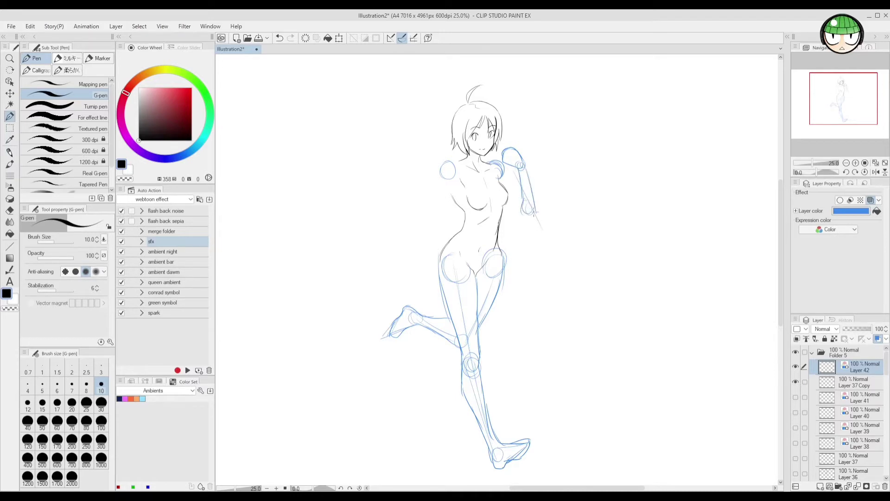
mouse_move(501, 160)
mouse_down()
mouse_move(523, 197)
mouse_move(520, 218)
mouse_move(532, 222)
mouse_up()
mouse_move(525, 176)
mouse_down()
mouse_move(533, 208)
mouse_move(519, 200)
mouse_move(526, 209)
mouse_up()
- Sketch the near arm swinging out behind the body, bent at the elbow with the forearm hanging down to a fist
mouse_move(448, 162)
mouse_down()
mouse_move(426, 177)
mouse_move(446, 163)
mouse_move(445, 182)
mouse_move(455, 185)
mouse_move(430, 192)
mouse_up()
mouse_move(405, 240)
mouse_down()
mouse_move(399, 255)
mouse_move(411, 241)
mouse_move(411, 259)
mouse_up()
drag(399, 258, 412, 261)
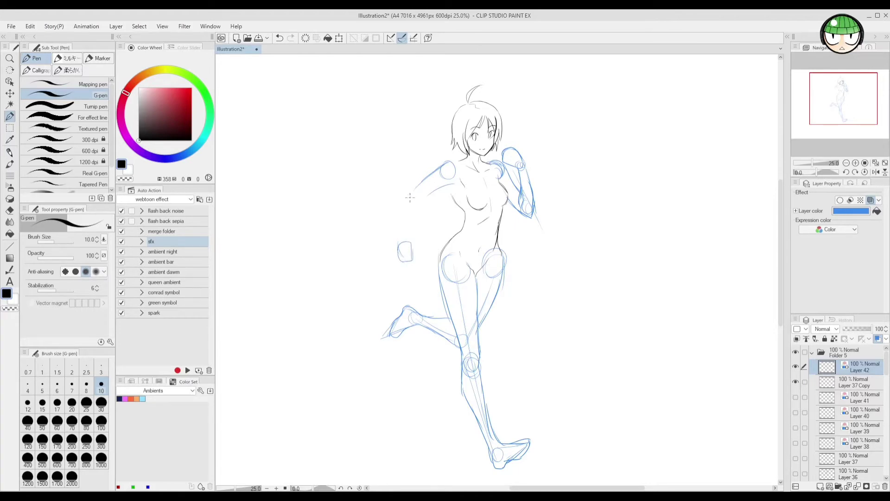
mouse_move(411, 186)
mouse_down()
mouse_move(406, 203)
mouse_move(417, 197)
mouse_move(407, 188)
mouse_move(423, 193)
mouse_move(413, 201)
mouse_move(407, 242)
mouse_up()
drag(414, 207, 410, 242)
mouse_move(404, 190)
mouse_down()
mouse_move(399, 251)
mouse_move(399, 239)
mouse_move(417, 259)
mouse_up()
- Add a new layer with the blue layer color effect and hide the running-pose sketch on Layer 42
click(821, 486)
click(796, 382)
click(871, 200)
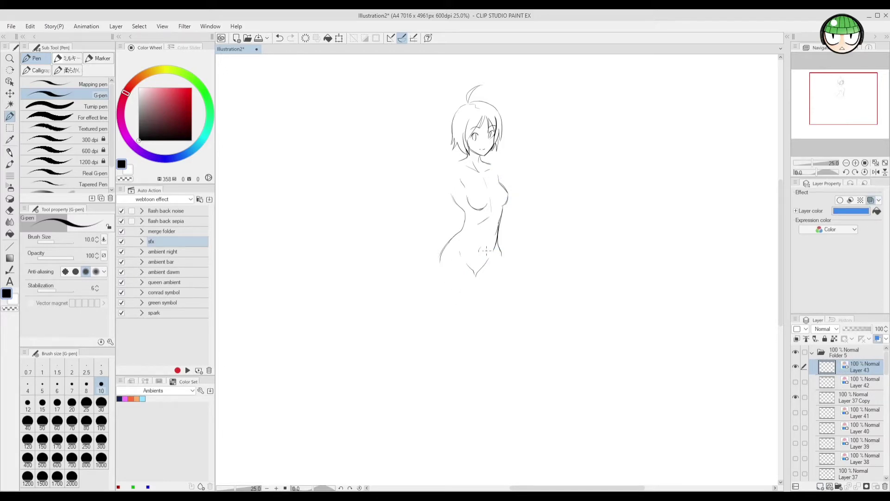
- Sketch kneeling-leg guides with both thighs angled forward to knee circles and the near shin folded back to an ankle and foot
drag(453, 259, 530, 299)
mouse_move(528, 280)
mouse_down()
mouse_move(548, 299)
mouse_move(512, 313)
mouse_move(540, 295)
mouse_up()
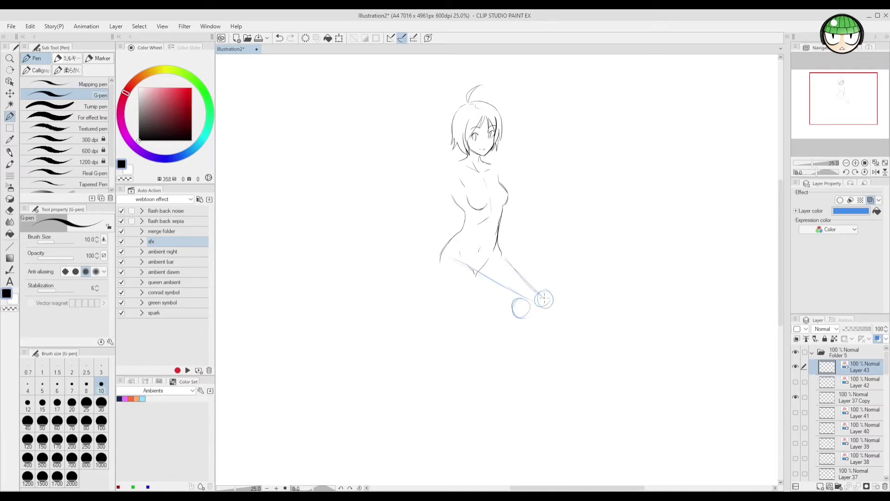
drag(455, 253, 508, 299)
drag(462, 263, 513, 303)
mouse_move(429, 302)
mouse_down()
mouse_move(416, 301)
mouse_move(510, 313)
mouse_up()
mouse_move(417, 299)
mouse_down()
mouse_move(394, 325)
mouse_move(431, 312)
mouse_up()
- Outline the folded near leg and its foot and the far thigh and knee, adding a small arrow beneath the near shin
mouse_move(440, 262)
mouse_down()
mouse_move(444, 282)
mouse_move(466, 300)
mouse_move(439, 278)
mouse_move(478, 302)
mouse_move(512, 295)
mouse_move(530, 316)
mouse_up()
mouse_move(523, 307)
mouse_down()
mouse_move(457, 302)
mouse_move(485, 298)
mouse_move(442, 302)
mouse_move(428, 314)
mouse_move(492, 327)
mouse_move(517, 322)
mouse_move(498, 327)
mouse_move(529, 308)
mouse_up()
mouse_move(464, 305)
mouse_down()
mouse_move(511, 305)
mouse_move(516, 294)
mouse_move(507, 328)
mouse_move(497, 325)
mouse_move(517, 332)
mouse_move(529, 315)
mouse_move(515, 327)
mouse_move(482, 325)
mouse_up()
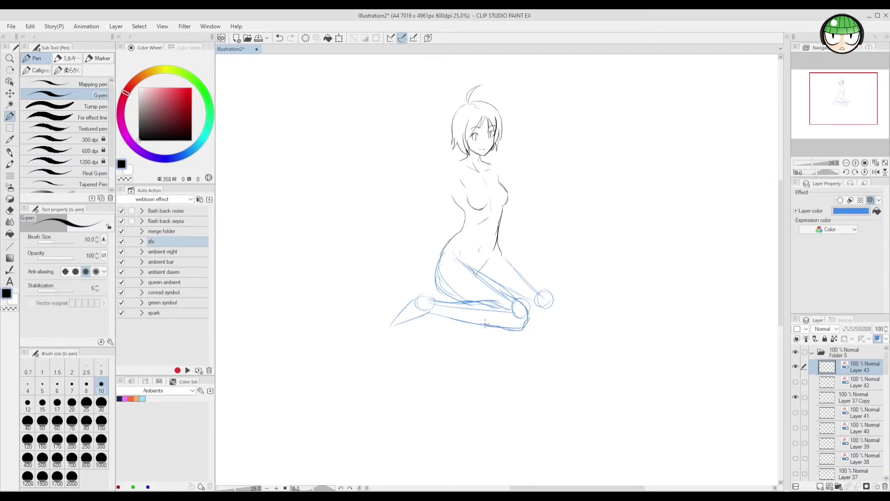
mouse_move(433, 296)
mouse_down()
mouse_move(390, 329)
mouse_move(404, 329)
mouse_move(427, 312)
mouse_up()
drag(501, 316, 492, 346)
mouse_move(500, 258)
mouse_down()
mouse_move(547, 291)
mouse_move(552, 312)
mouse_move(532, 313)
mouse_move(546, 314)
mouse_up()
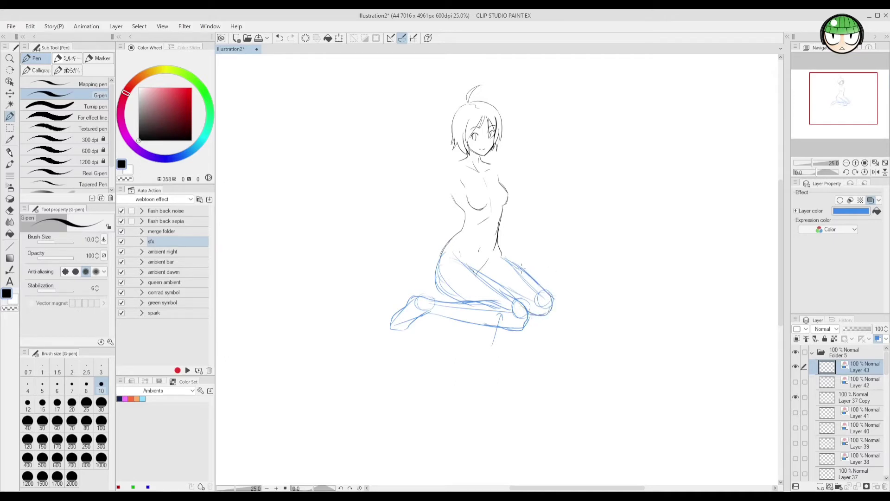
- Sketch the hands resting together on the thighs, plus both shoulder circles and the arms reaching down to the hands
mouse_move(522, 269)
mouse_down()
mouse_move(537, 282)
mouse_move(538, 272)
mouse_move(493, 282)
mouse_move(510, 290)
mouse_move(501, 276)
mouse_move(487, 293)
mouse_move(515, 283)
mouse_move(513, 299)
mouse_move(510, 271)
mouse_move(523, 292)
mouse_move(508, 271)
mouse_move(516, 284)
mouse_move(500, 283)
mouse_move(509, 300)
mouse_move(521, 294)
mouse_up()
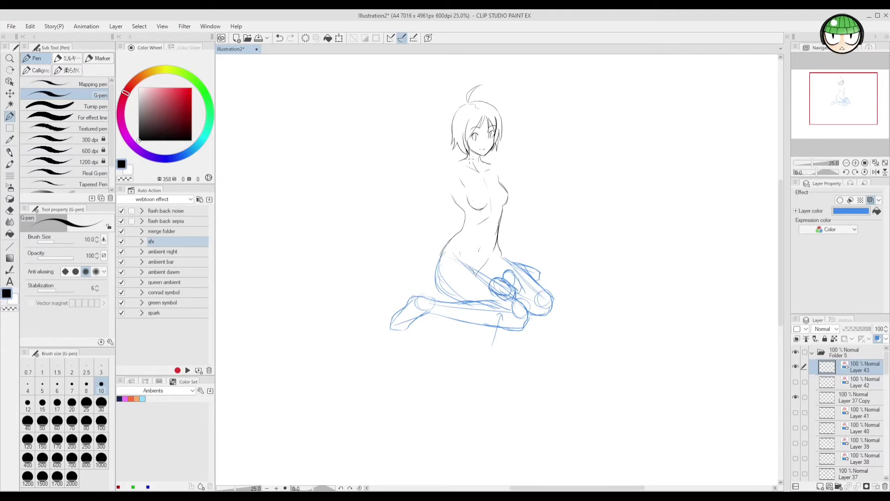
mouse_move(449, 163)
mouse_down()
mouse_move(441, 177)
mouse_move(492, 158)
mouse_move(501, 173)
mouse_move(449, 164)
mouse_move(491, 158)
mouse_move(500, 166)
mouse_up()
drag(448, 174, 488, 280)
drag(503, 172, 513, 259)
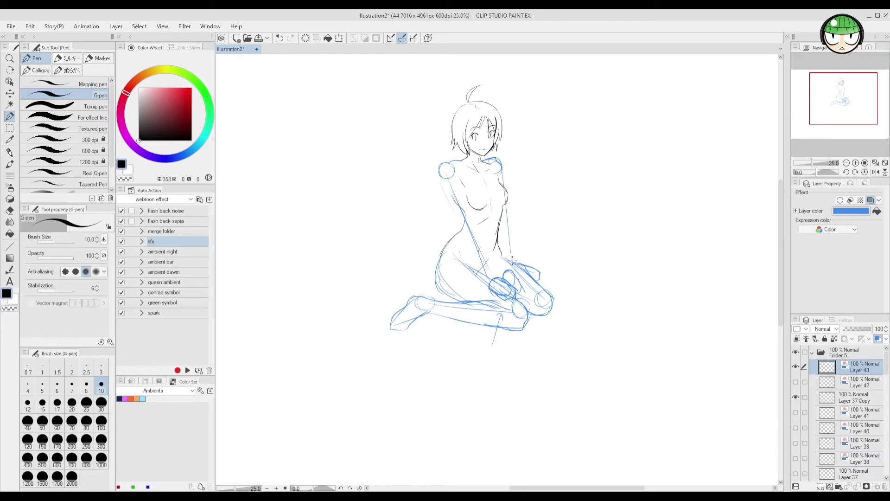
drag(505, 188, 512, 276)
mouse_move(504, 230)
mouse_down()
mouse_move(510, 275)
mouse_move(509, 253)
mouse_up()
mouse_move(440, 177)
mouse_down()
mouse_move(466, 235)
mouse_move(470, 225)
mouse_move(489, 286)
mouse_up()
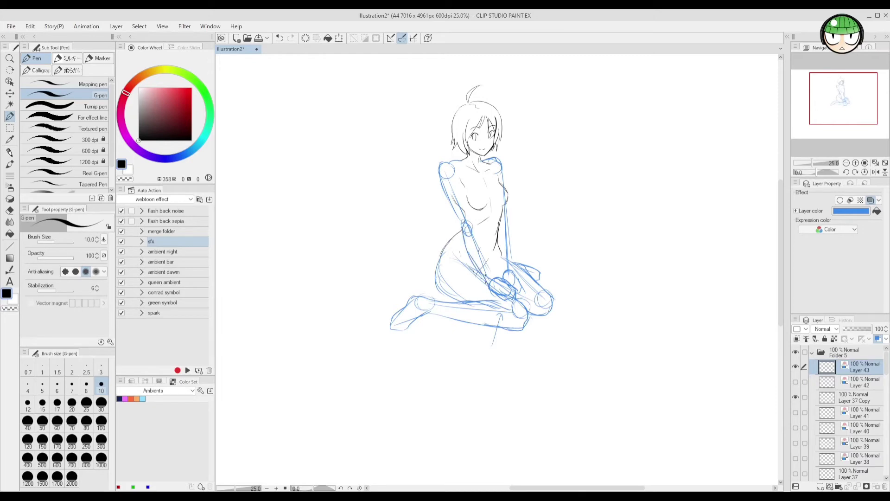
- Refine the upper arm and forearm contours of both lowered arms in the kneeling pose
drag(477, 232, 497, 276)
drag(457, 176, 475, 222)
drag(459, 181, 486, 243)
drag(443, 189, 466, 249)
mouse_move(503, 167)
mouse_down()
mouse_move(510, 225)
mouse_move(498, 225)
mouse_move(511, 230)
mouse_move(513, 265)
mouse_up()
mouse_move(511, 226)
mouse_down()
mouse_move(505, 261)
mouse_move(513, 269)
mouse_up()
mouse_move(500, 220)
mouse_down()
mouse_move(506, 278)
mouse_move(501, 253)
mouse_up()
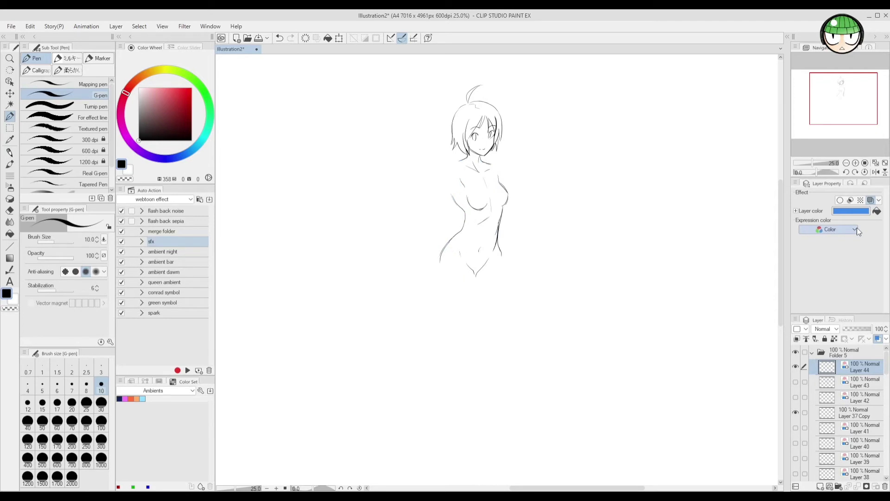
- Sketch the near hip circle and a long diagonal guide for the extended leg, with a knee joint and simple foot
mouse_move(452, 253)
mouse_down()
mouse_move(444, 274)
mouse_move(455, 252)
mouse_move(491, 348)
mouse_up()
drag(457, 269, 514, 389)
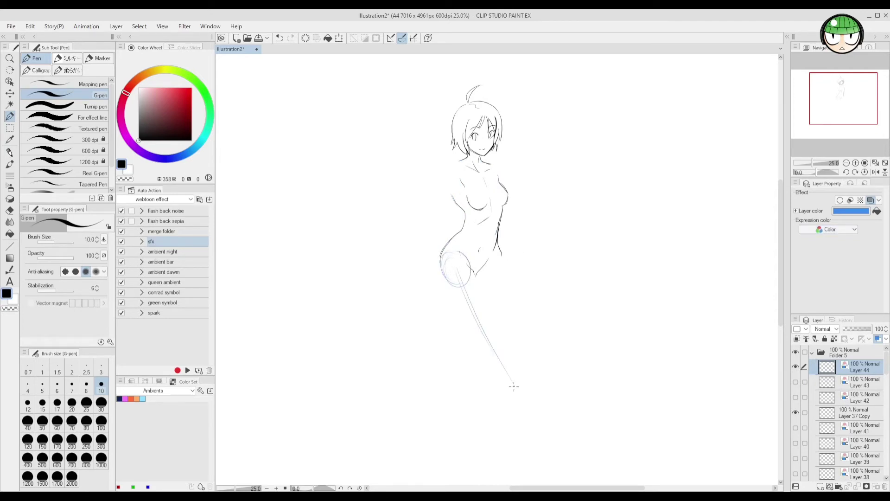
drag(477, 311, 546, 450)
drag(506, 371, 554, 461)
mouse_move(500, 355)
mouse_down()
mouse_move(495, 368)
mouse_move(502, 356)
mouse_up()
mouse_move(537, 443)
mouse_down()
mouse_move(552, 476)
mouse_move(569, 467)
mouse_up()
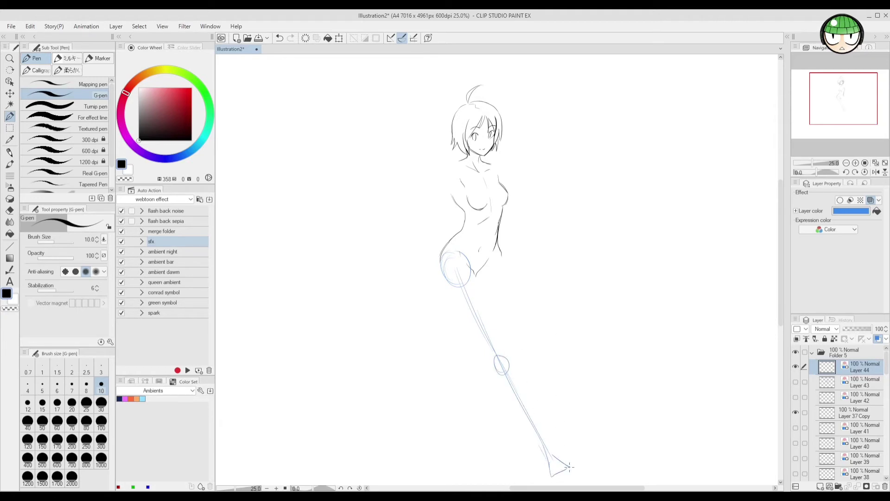
- Sketch the far hip circle and a raised, bent leg guide with a knee circle, a tucked shin and a foot
drag(496, 249, 533, 272)
mouse_move(494, 257)
mouse_down()
mouse_move(549, 278)
mouse_move(493, 280)
mouse_move(511, 260)
mouse_move(488, 260)
mouse_move(570, 286)
mouse_move(550, 301)
mouse_move(568, 274)
mouse_move(544, 316)
mouse_up()
mouse_move(548, 313)
mouse_down()
mouse_move(542, 317)
mouse_move(571, 348)
mouse_up()
mouse_move(546, 315)
mouse_down()
mouse_move(560, 337)
mouse_move(534, 324)
mouse_up()
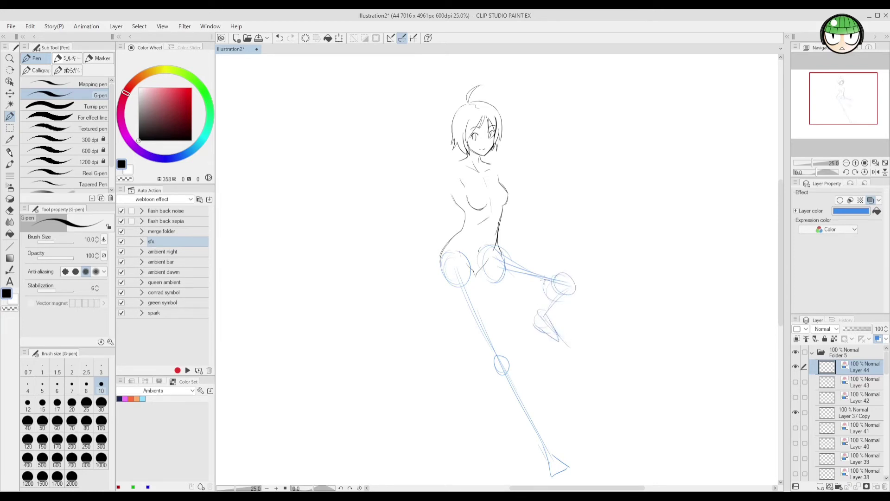
- Outline the raised leg's calf, foot, knee and thigh around its guide
drag(547, 283, 535, 324)
drag(575, 289, 547, 317)
mouse_move(547, 315)
mouse_down()
mouse_move(559, 337)
mouse_move(531, 326)
mouse_move(559, 344)
mouse_move(549, 311)
mouse_up()
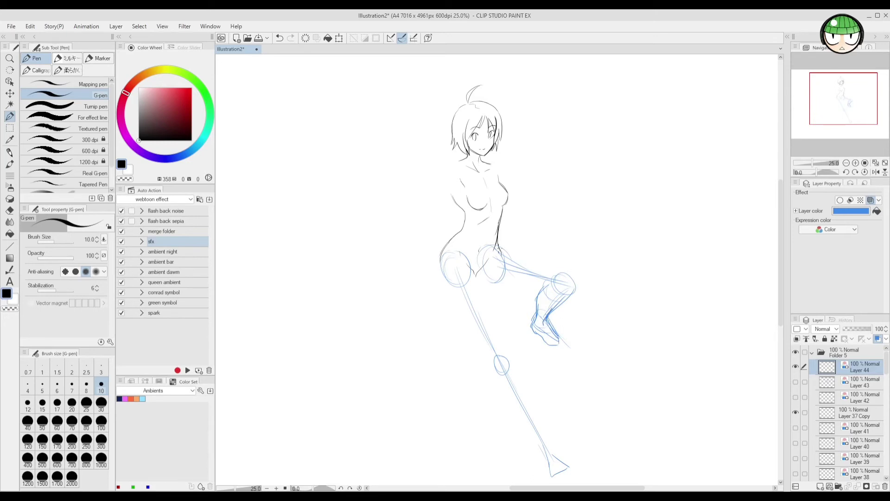
mouse_move(503, 250)
mouse_down()
mouse_move(562, 275)
mouse_move(570, 296)
mouse_up()
mouse_move(497, 278)
mouse_down()
mouse_move(485, 286)
mouse_move(547, 290)
mouse_up()
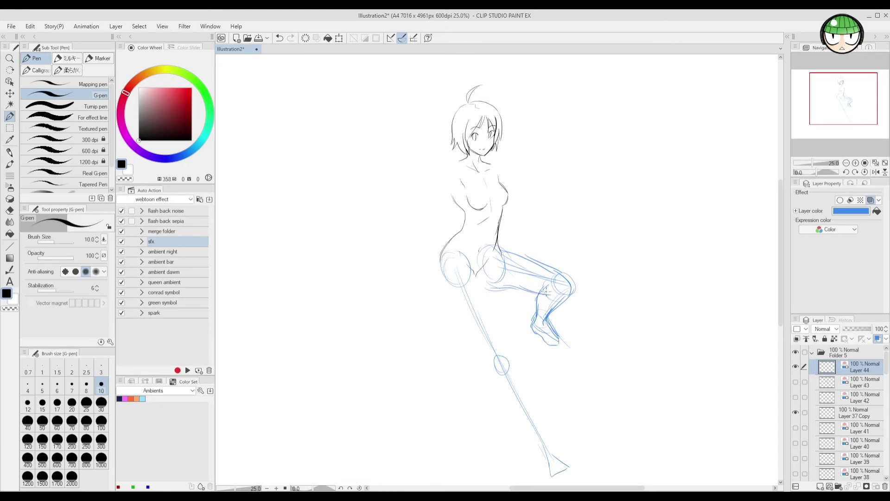
- Outline the extended leg from the hip and inner thigh down through the knee and calf to the foot
mouse_move(476, 276)
mouse_down()
mouse_move(489, 304)
mouse_move(473, 274)
mouse_move(496, 337)
mouse_up()
drag(447, 245, 446, 304)
mouse_move(439, 260)
mouse_down()
mouse_move(440, 283)
mouse_move(501, 399)
mouse_move(540, 449)
mouse_up()
drag(511, 364, 515, 379)
drag(502, 349, 524, 400)
drag(510, 364, 564, 469)
drag(538, 441, 552, 475)
mouse_move(550, 474)
mouse_down()
mouse_move(564, 478)
mouse_move(567, 470)
mouse_up()
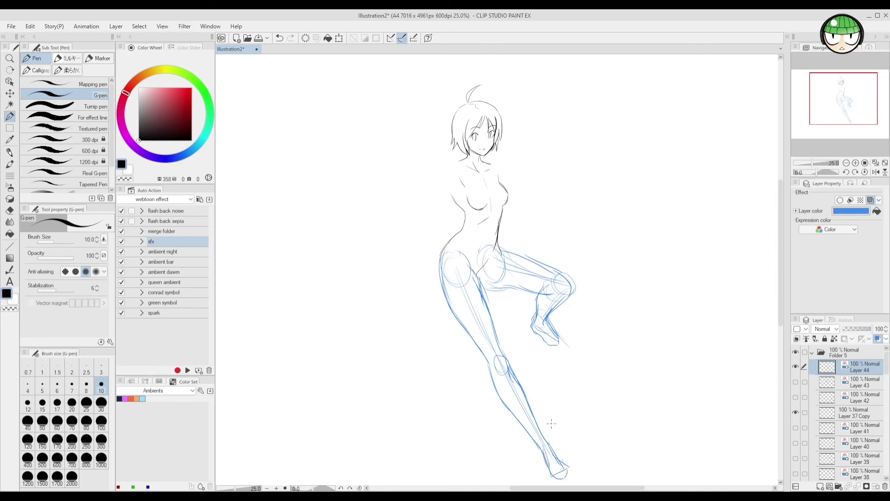
- Sketch both shoulder circles and the near arm stretched diagonally down and away from the body, ending in an open hand
mouse_move(449, 169)
mouse_down()
mouse_move(445, 180)
mouse_move(454, 167)
mouse_move(501, 176)
mouse_move(497, 164)
mouse_up()
drag(448, 177, 363, 244)
mouse_move(402, 209)
mouse_down()
mouse_move(394, 218)
mouse_move(405, 213)
mouse_up()
mouse_move(360, 250)
mouse_down()
mouse_move(348, 259)
mouse_move(361, 250)
mouse_up()
mouse_move(414, 198)
mouse_down()
mouse_move(376, 220)
mouse_move(351, 253)
mouse_up()
mouse_move(405, 222)
mouse_down()
mouse_move(359, 257)
mouse_move(341, 249)
mouse_move(340, 262)
mouse_move(357, 260)
mouse_move(322, 273)
mouse_move(333, 264)
mouse_move(316, 255)
mouse_move(330, 240)
mouse_up()
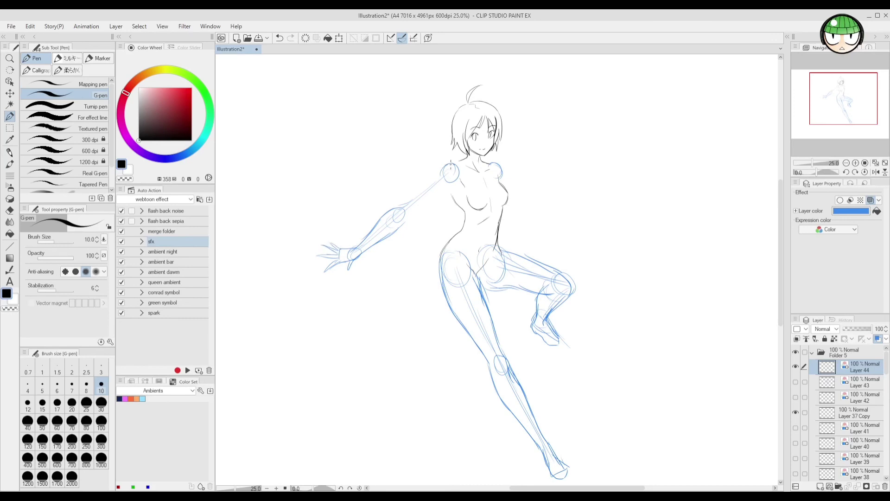
mouse_move(445, 166)
mouse_down()
mouse_move(402, 205)
mouse_move(408, 202)
mouse_up()
mouse_move(453, 182)
mouse_down()
mouse_move(403, 226)
mouse_move(443, 196)
mouse_up()
- Sketch the far arm bent at the elbow, with its fist raised beside the chin
mouse_move(519, 147)
mouse_down()
mouse_move(500, 157)
mouse_move(524, 160)
mouse_move(498, 157)
mouse_move(518, 161)
mouse_up()
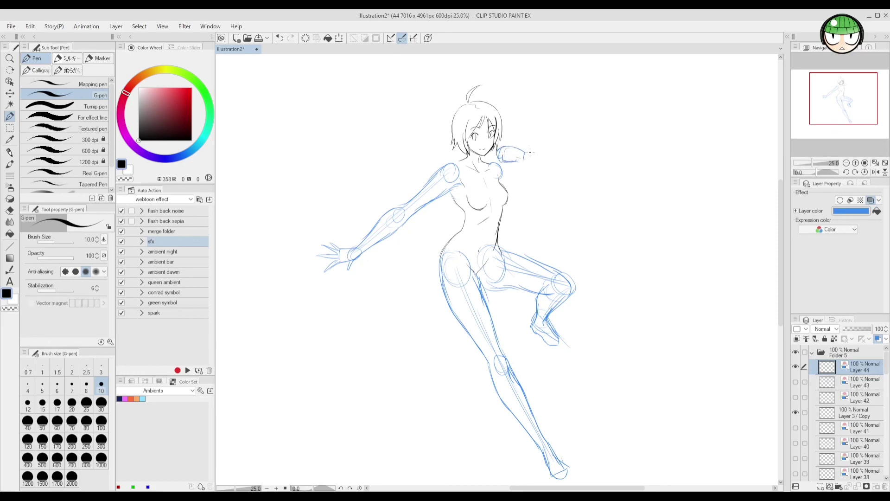
mouse_move(538, 191)
mouse_down()
mouse_move(531, 204)
mouse_move(539, 203)
mouse_up()
mouse_move(526, 149)
mouse_down()
mouse_move(540, 200)
mouse_move(525, 194)
mouse_move(530, 205)
mouse_up()
mouse_move(494, 156)
mouse_down()
mouse_move(527, 190)
mouse_move(515, 194)
mouse_move(523, 202)
mouse_up()
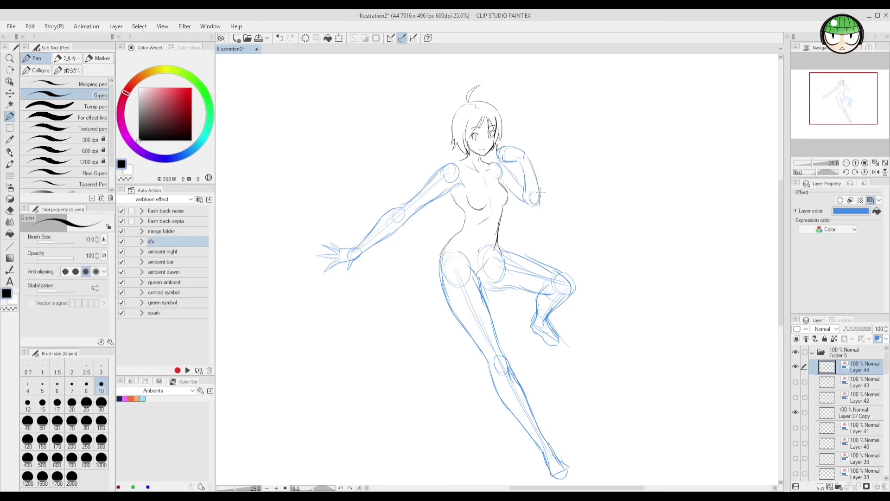